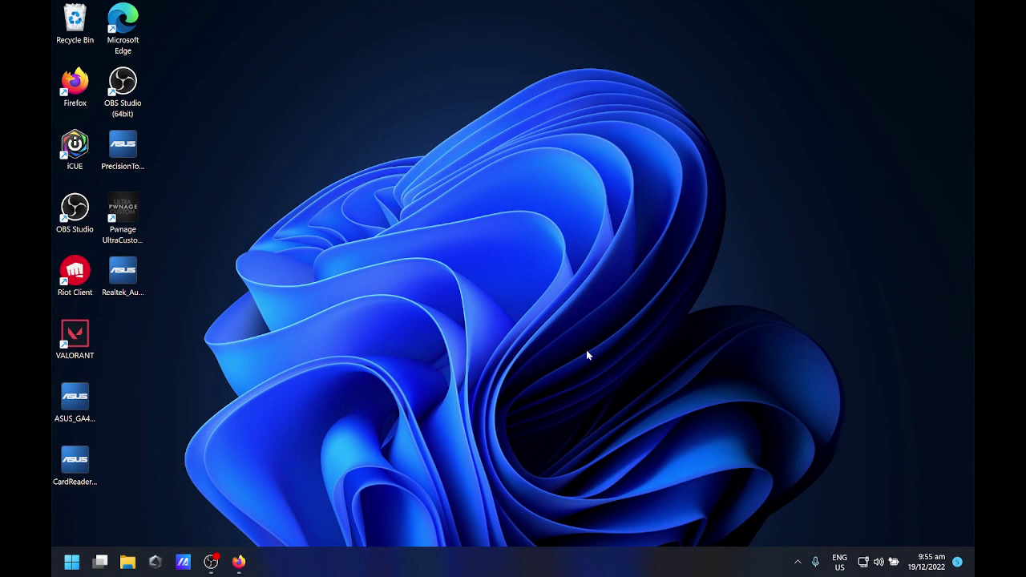
- Review the available taskbar personalization options in Windows Settings, including taskbar items and corner icons, and close the window
right_click(639, 559)
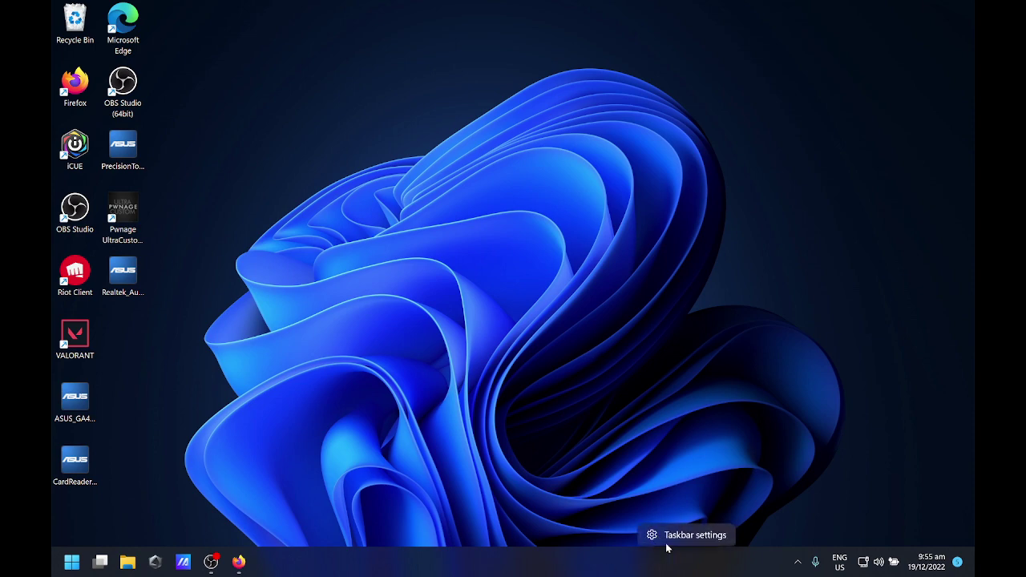
click(666, 536)
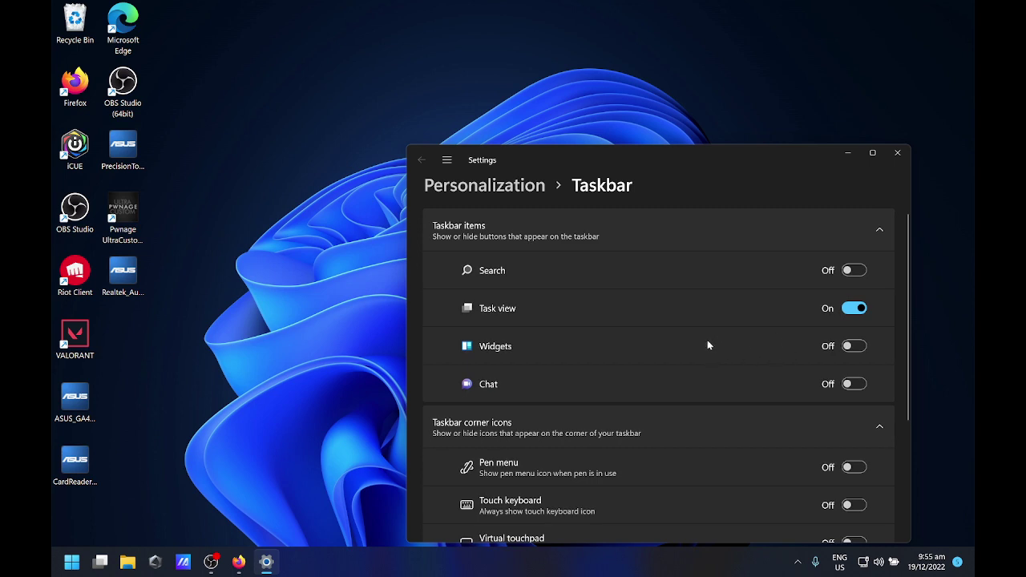
scroll(707, 342, down, 3)
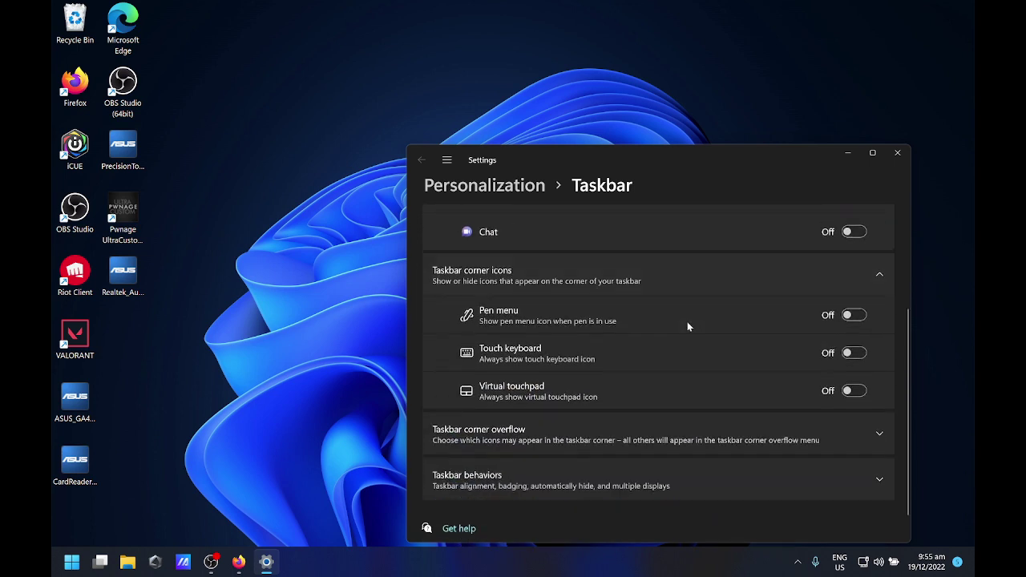
scroll(767, 341, down, 1)
scroll(765, 339, up, 3)
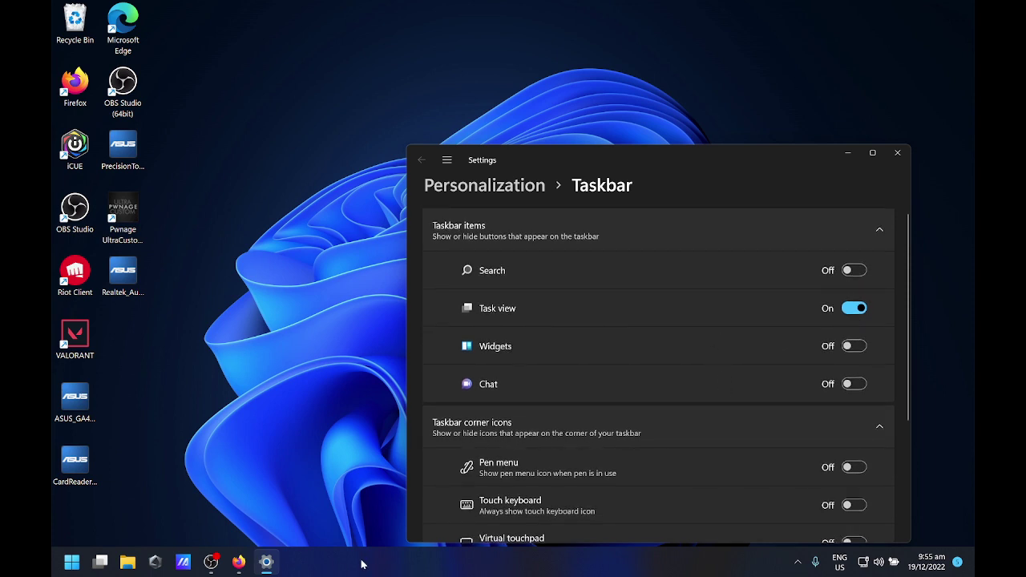
click(898, 154)
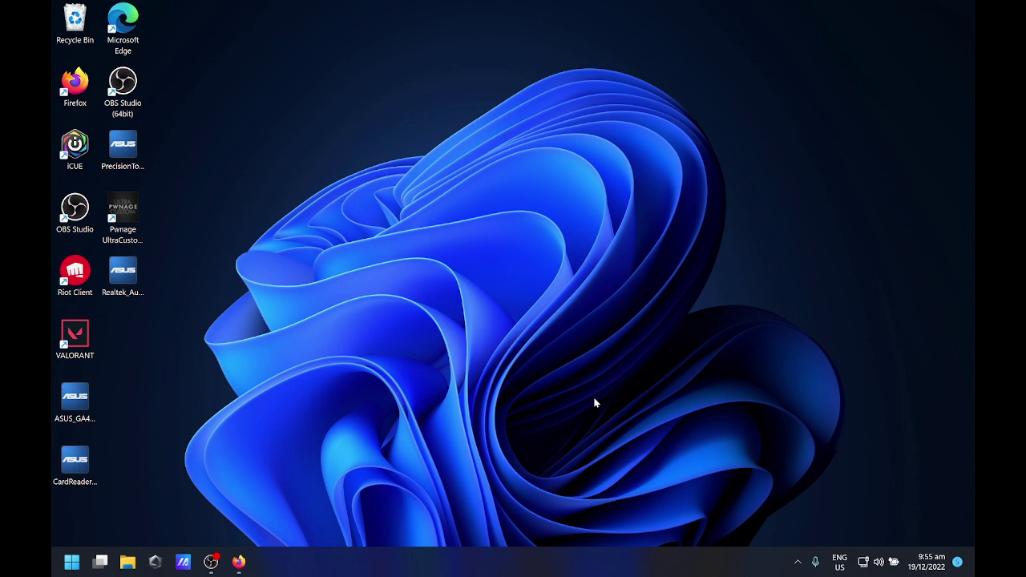
- Launch Registry Editor by running regedit and reposition its window on the desktop
key(super+r)
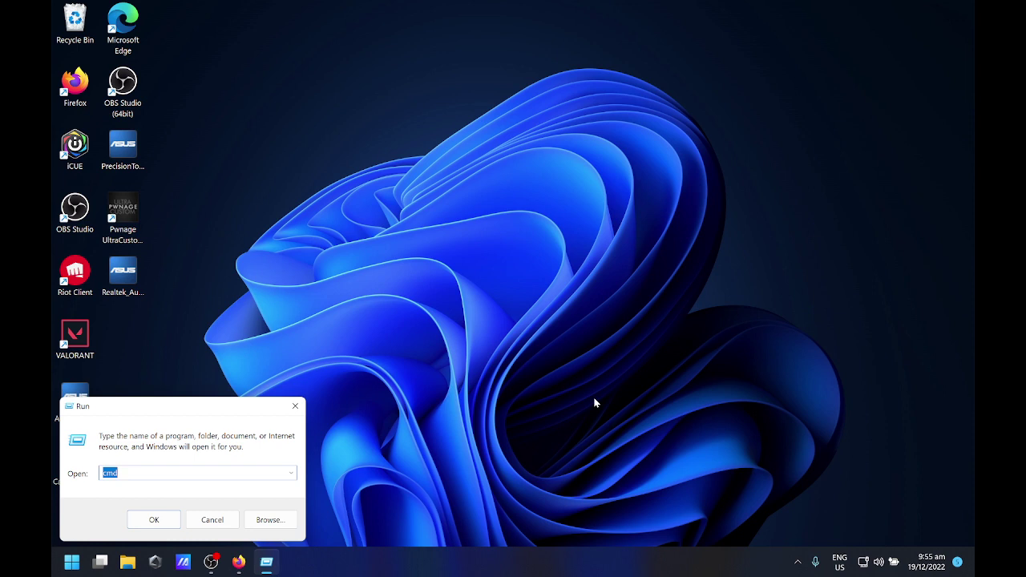
text(reg)
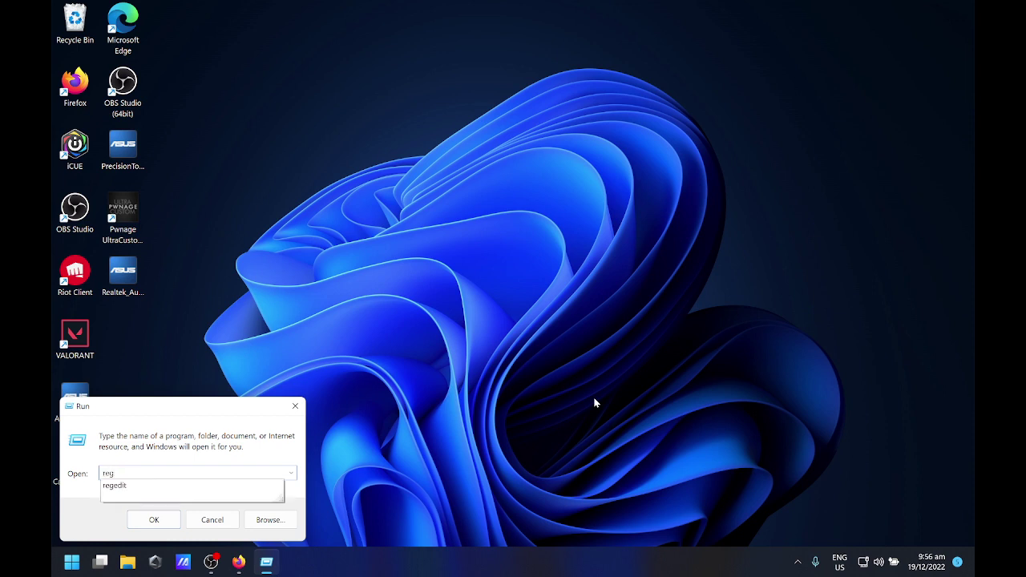
key(Down)
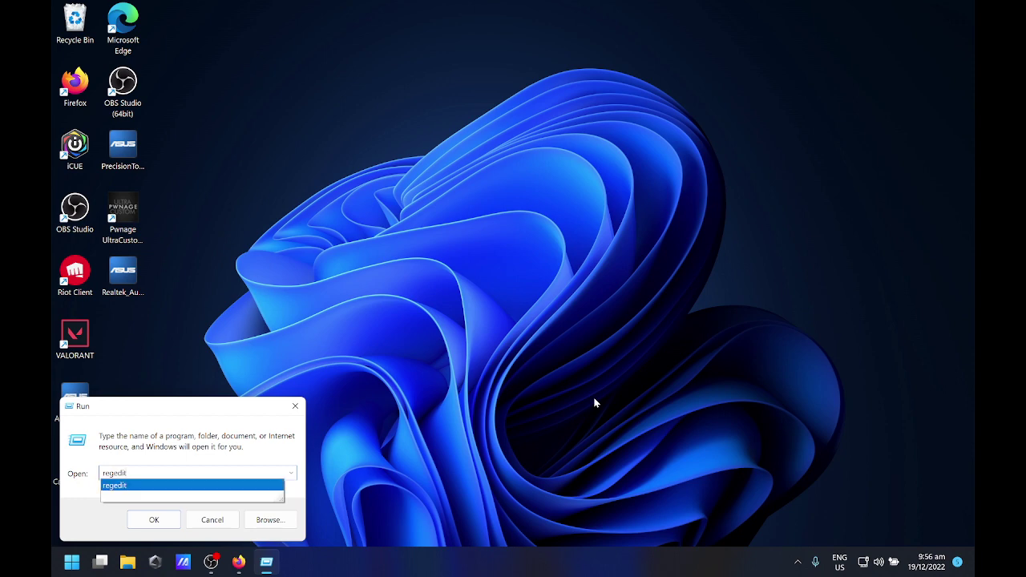
key(Return)
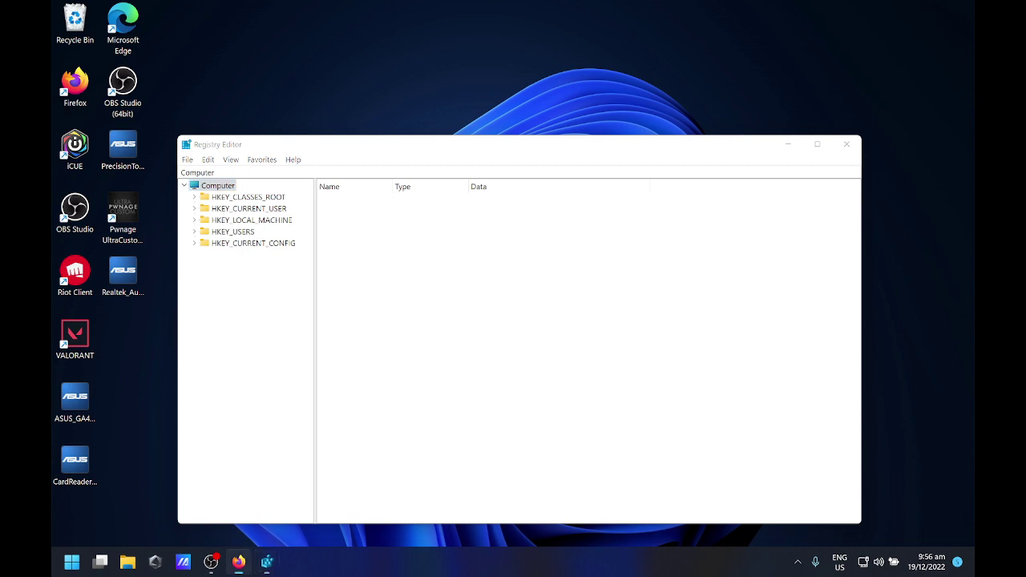
drag(382, 152, 427, 125)
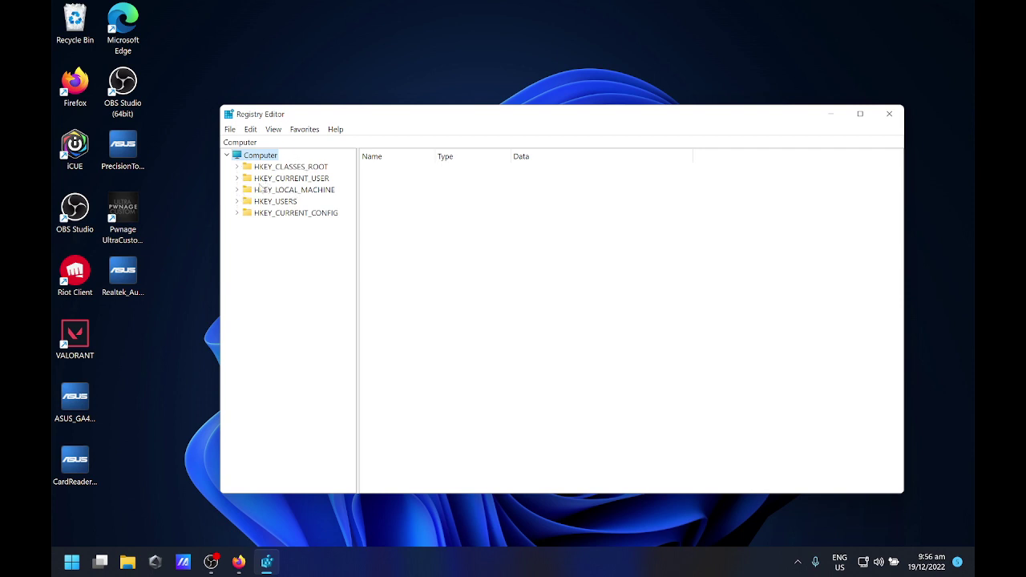
- Expand the registry tree through HKEY_CURRENT_USER\Software to the subkeys of Microsoft
click(237, 178)
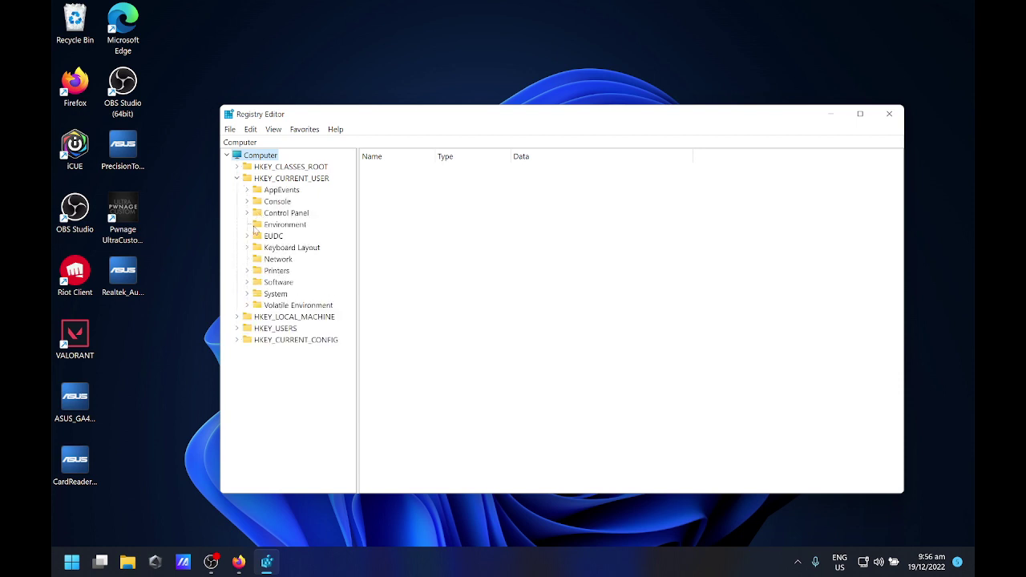
click(247, 294)
click(246, 282)
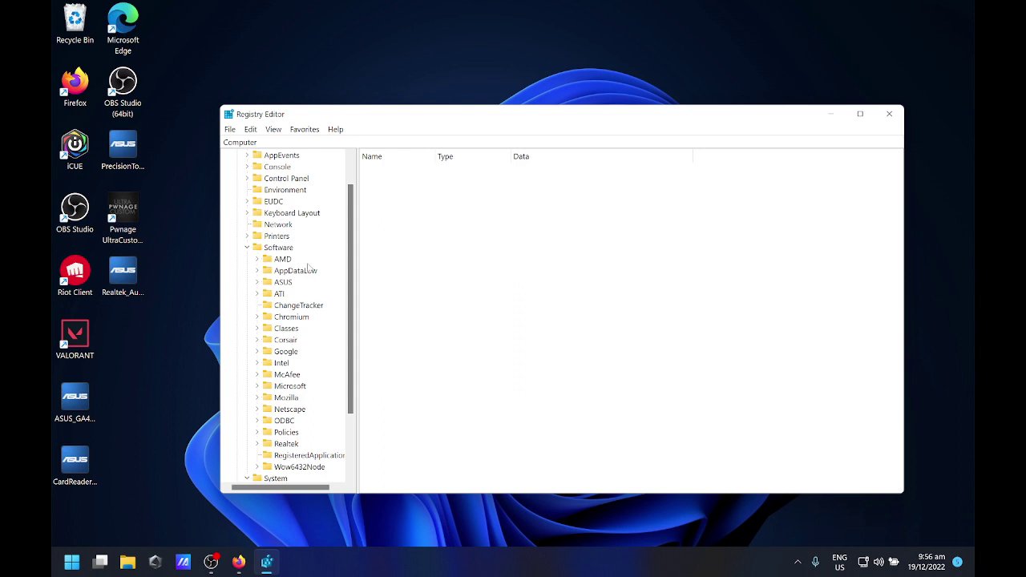
click(290, 386)
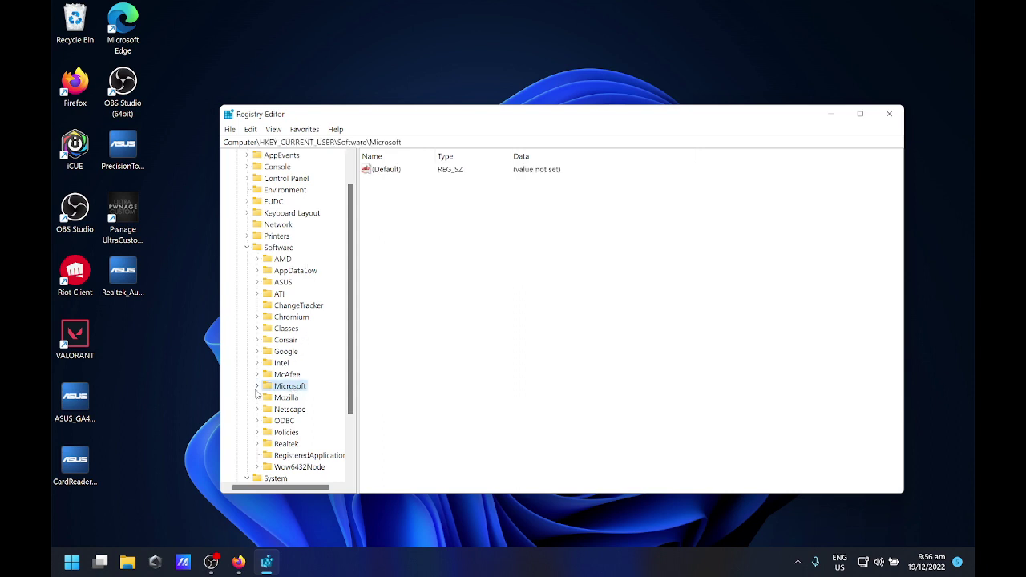
click(257, 386)
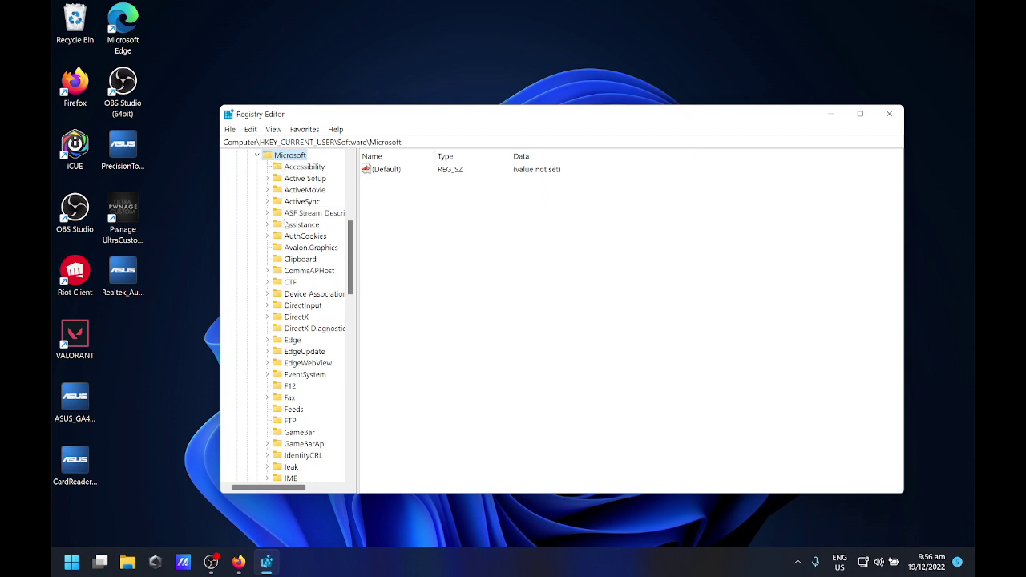
- Expand the Windows key under Microsoft down through CurrentVersion to the subkeys of Explorer
scroll(280, 365, down, 3)
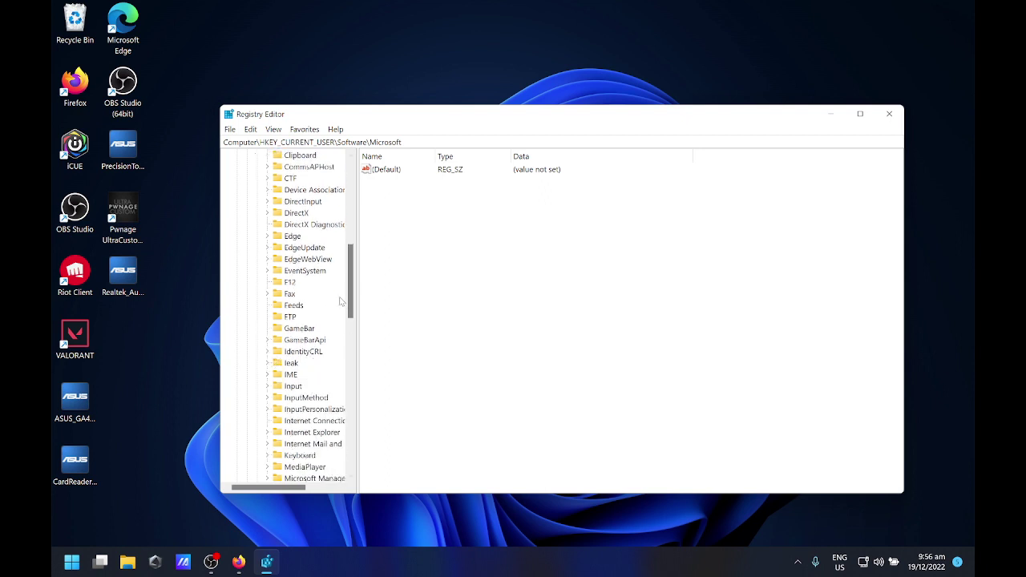
scroll(306, 409, down, 6)
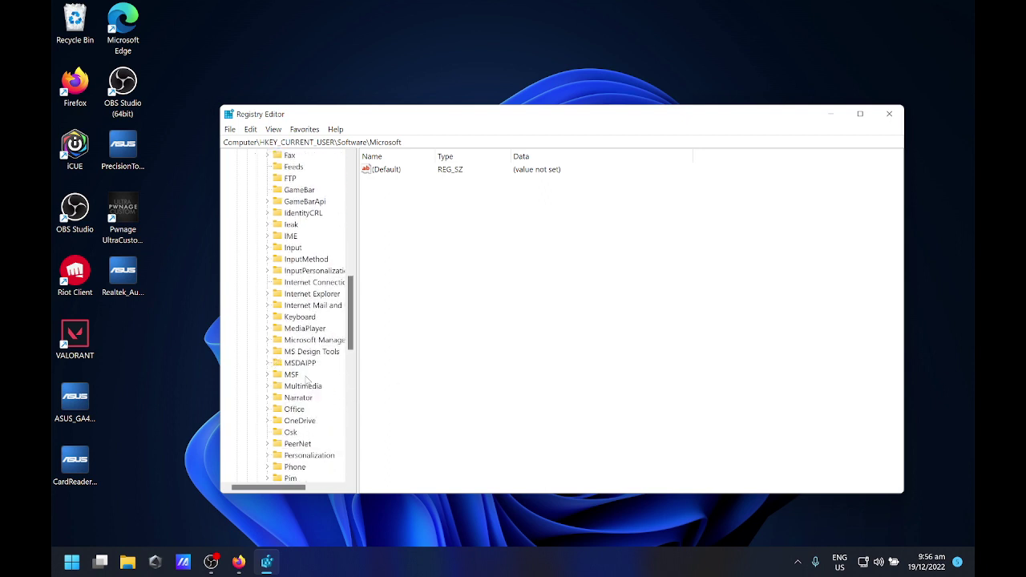
scroll(319, 377, down, 8)
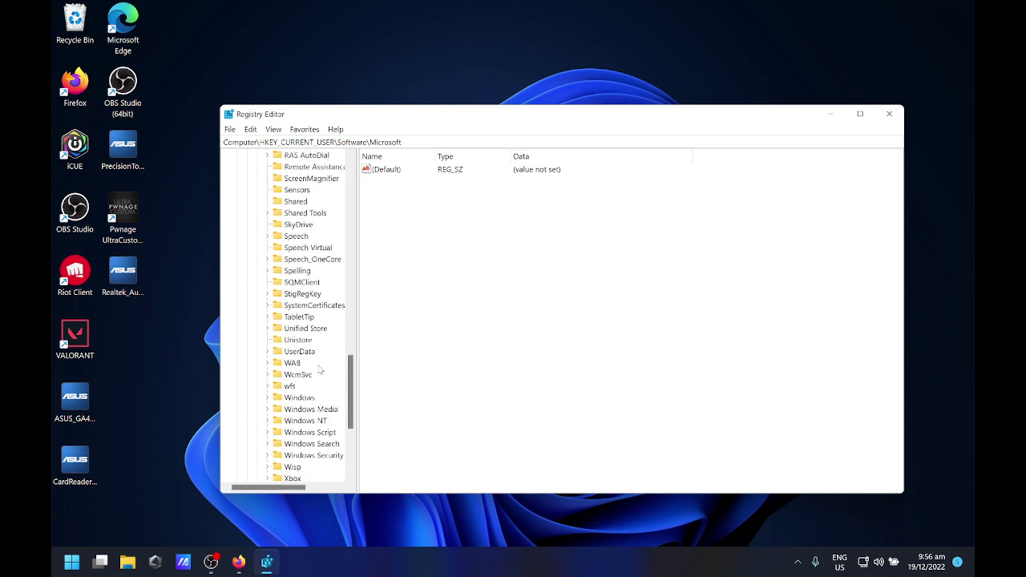
click(267, 398)
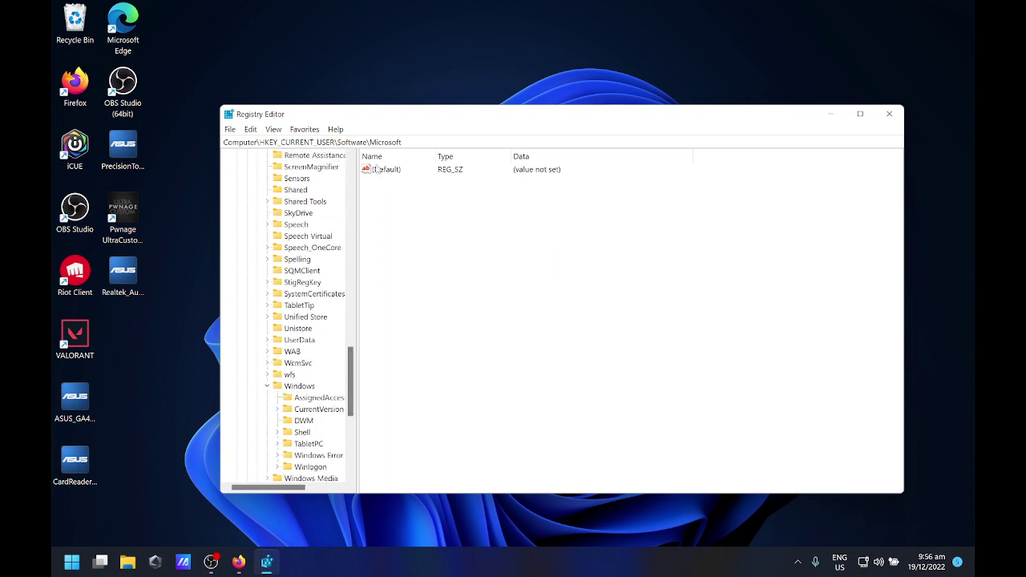
click(279, 411)
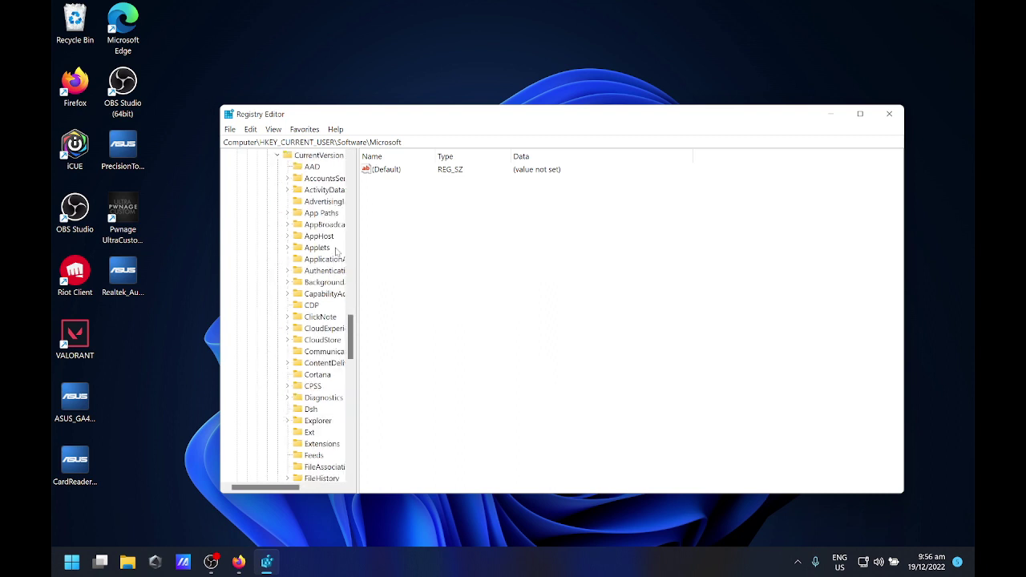
scroll(324, 365, down, 2)
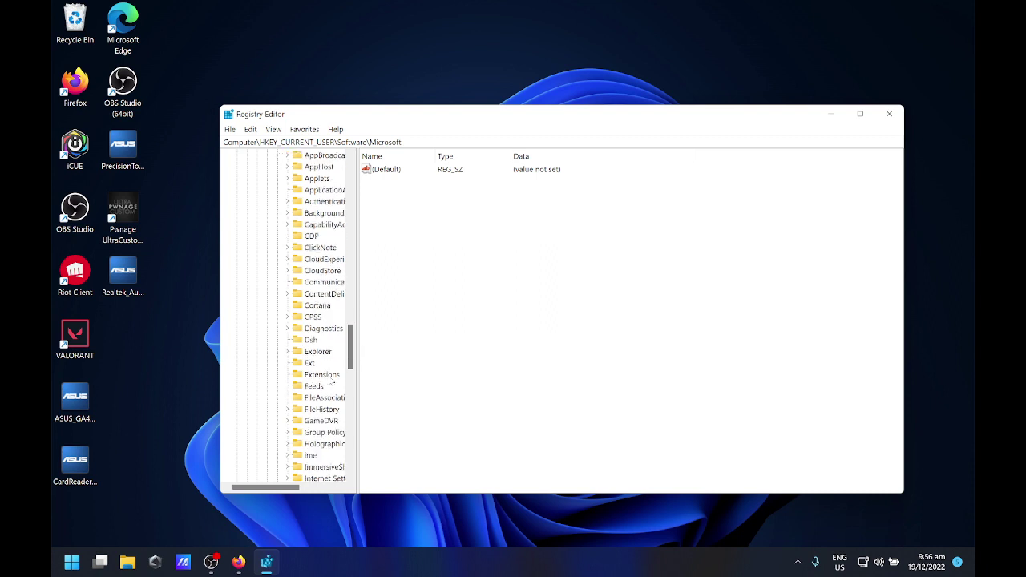
click(287, 351)
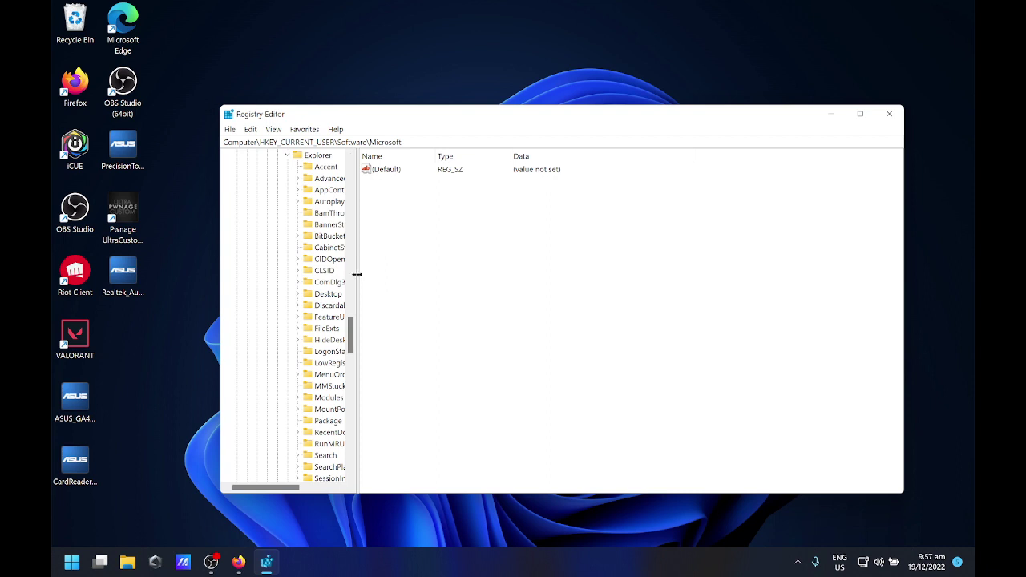
- Widen the key tree, select the StuckRects3 key under Explorer, and check its full registry path
drag(356, 274, 489, 296)
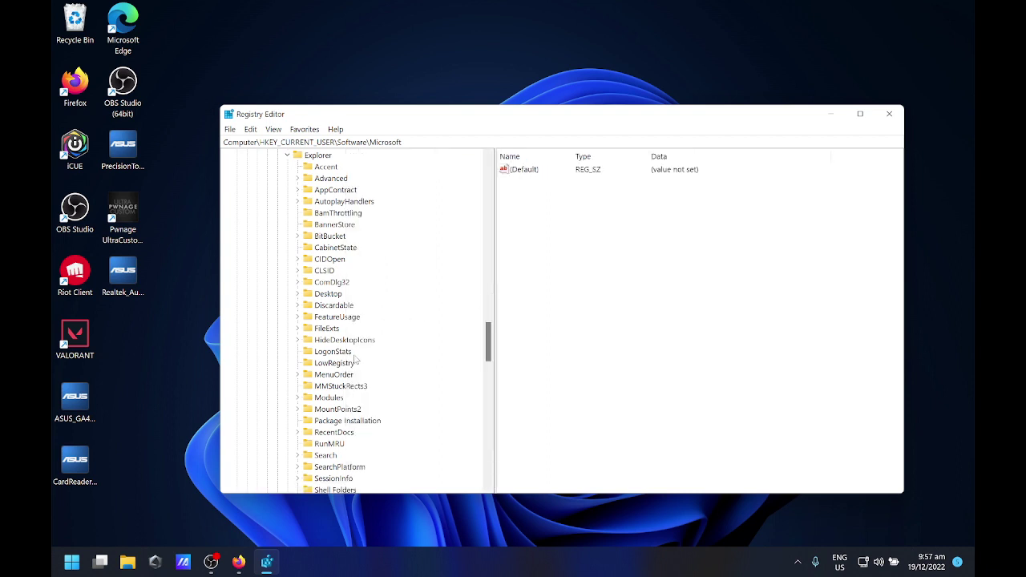
scroll(353, 362, down, 5)
scroll(354, 364, down, 1)
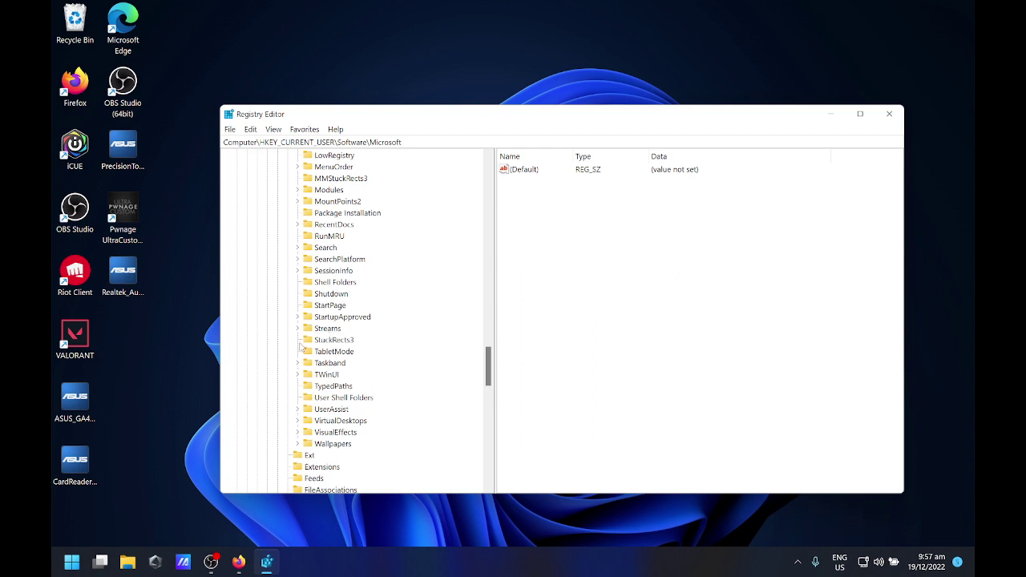
click(329, 344)
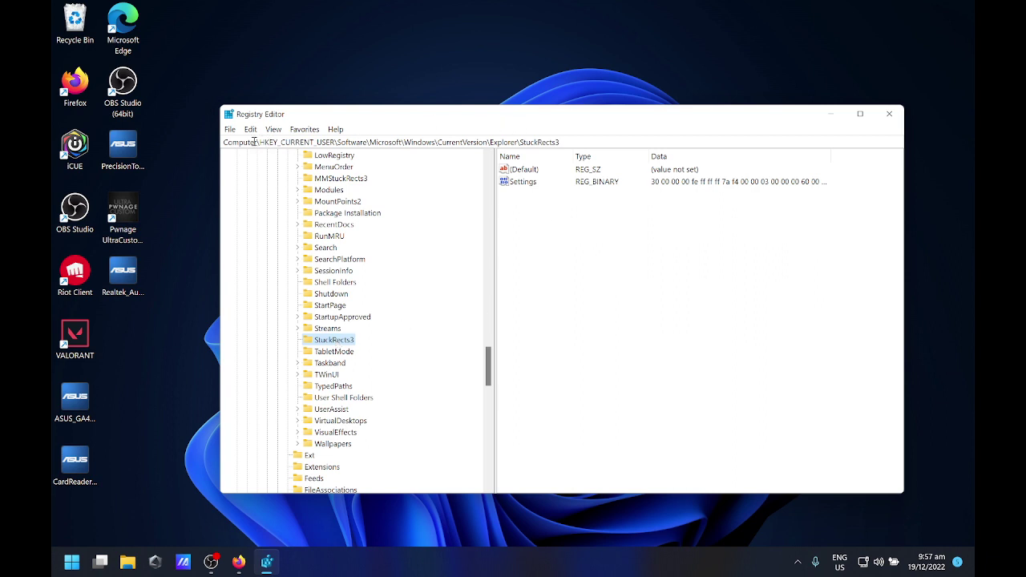
drag(253, 141, 605, 146)
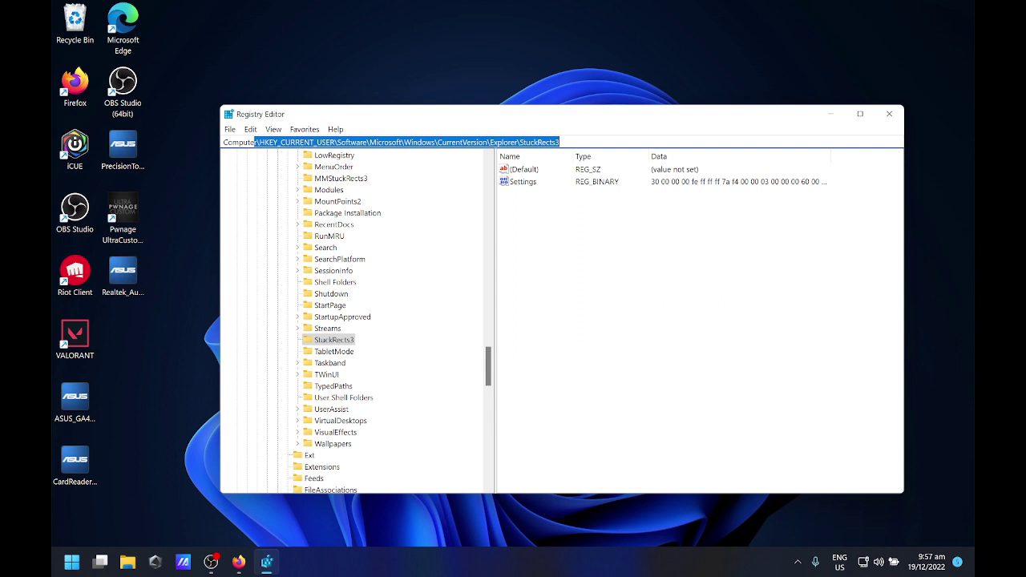
click(543, 194)
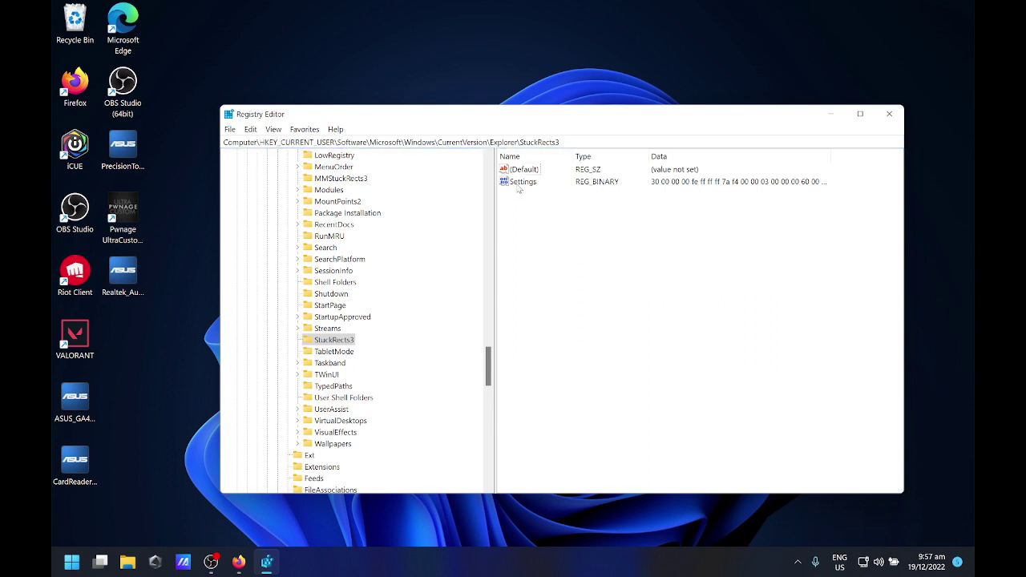
- Set the fifth byte in row 00000008 of the StuckRects3 Settings binary value to 01, save it, and close Registry Editor
double_click(520, 186)
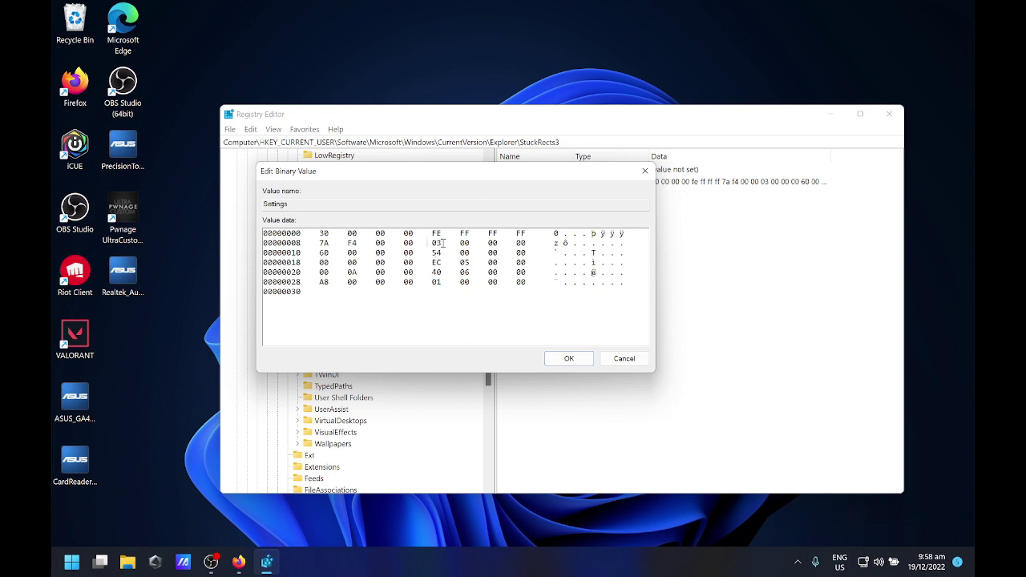
drag(439, 172, 523, 191)
click(521, 261)
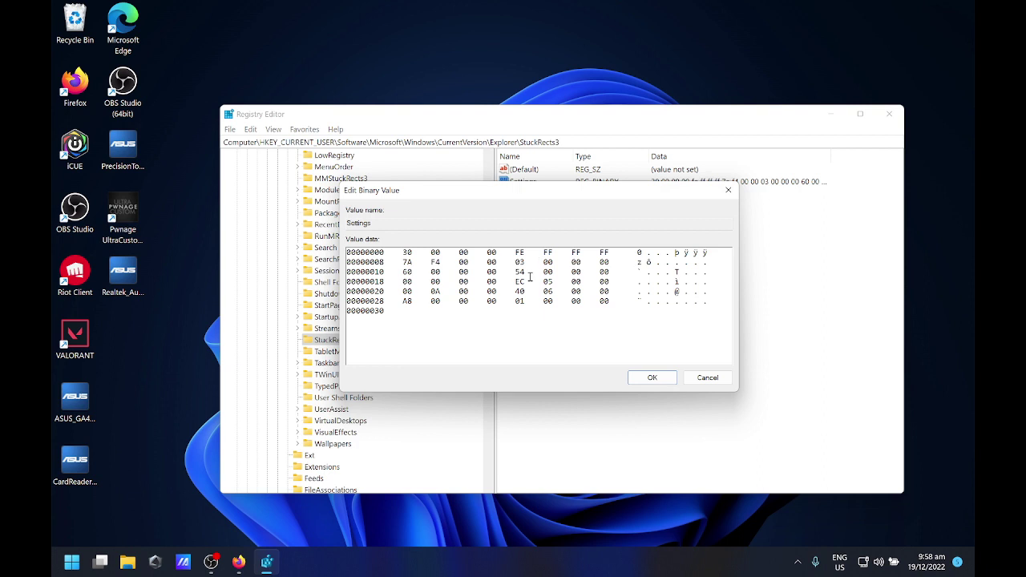
key(BackSpace)
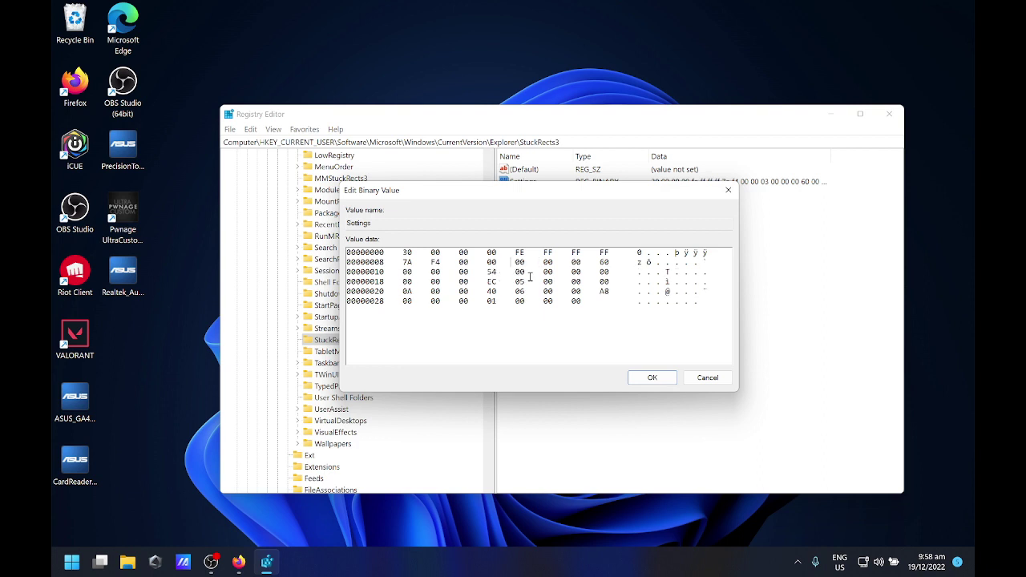
text(01 0)
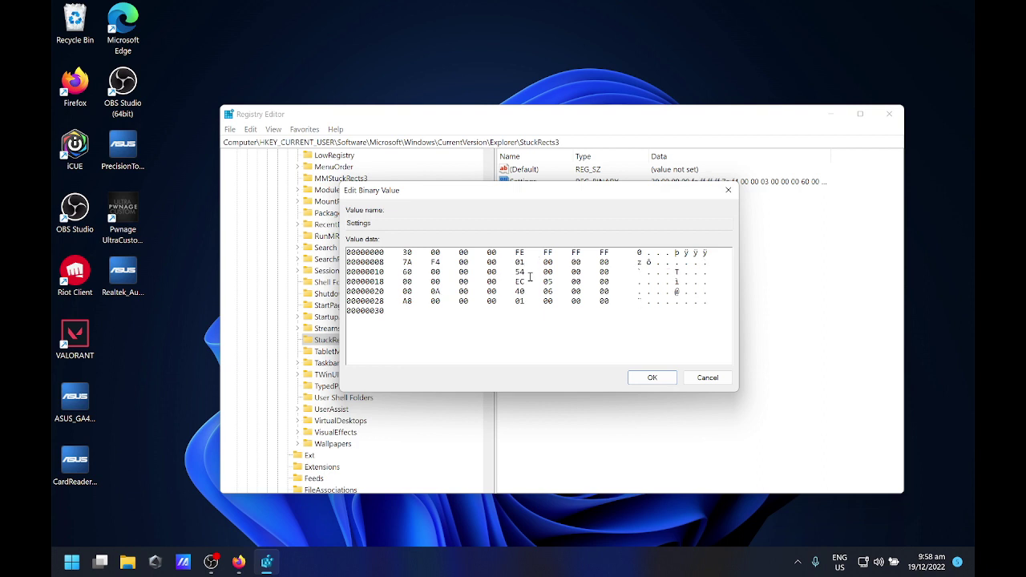
click(666, 379)
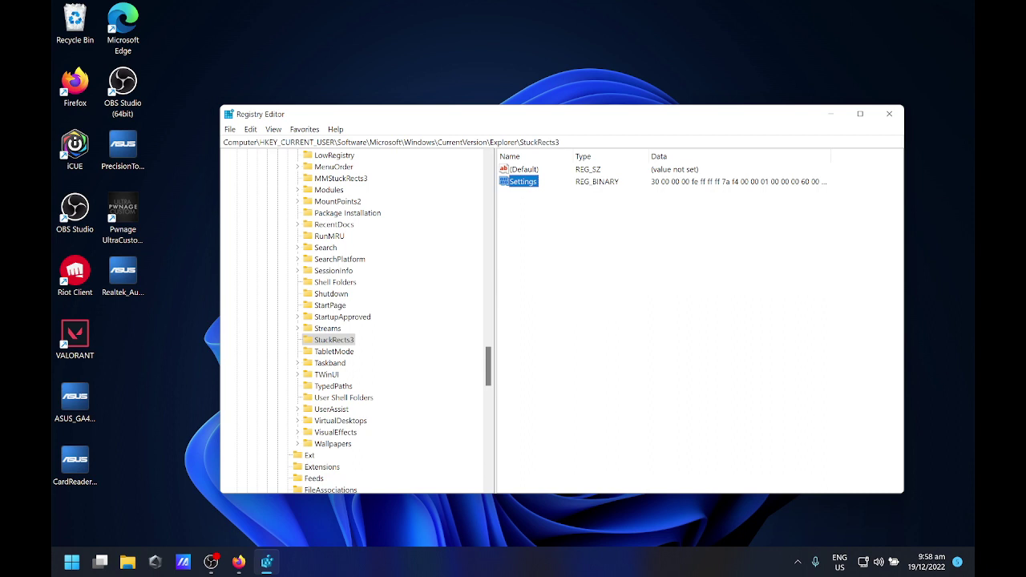
click(888, 114)
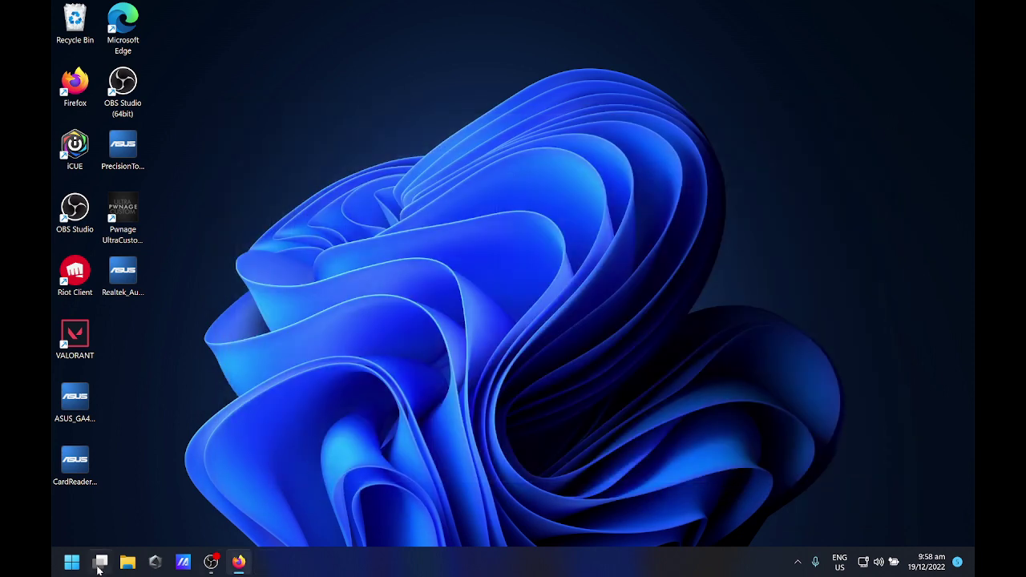
- Open Task Manager and move its window closer to the middle of the desktop
right_click(71, 562)
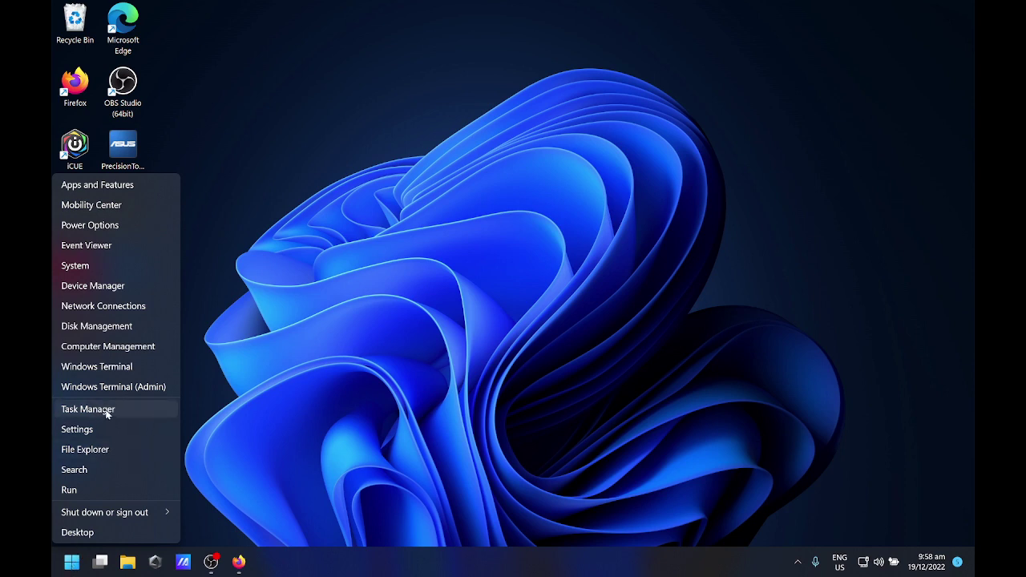
right_click(504, 562)
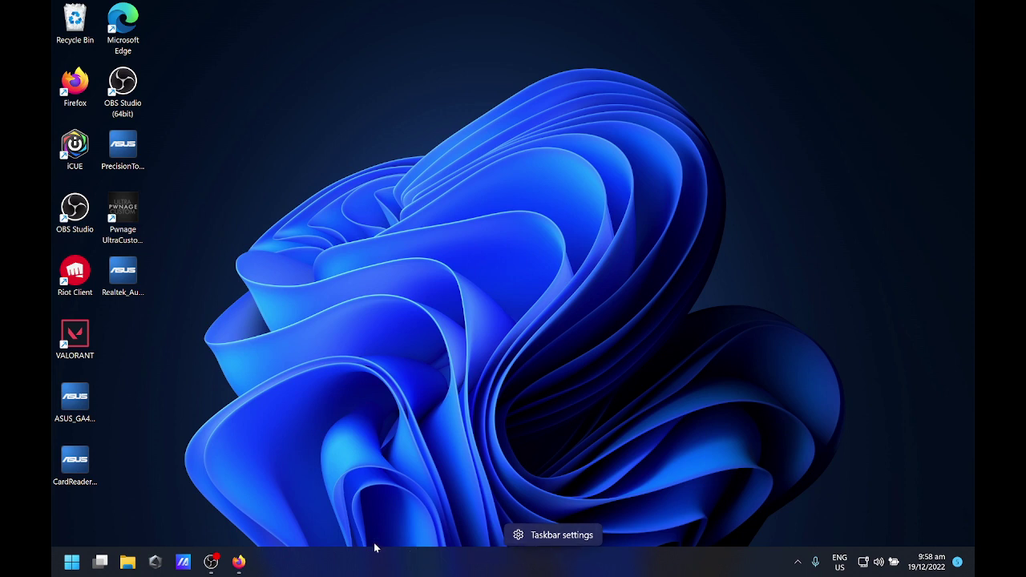
right_click(71, 563)
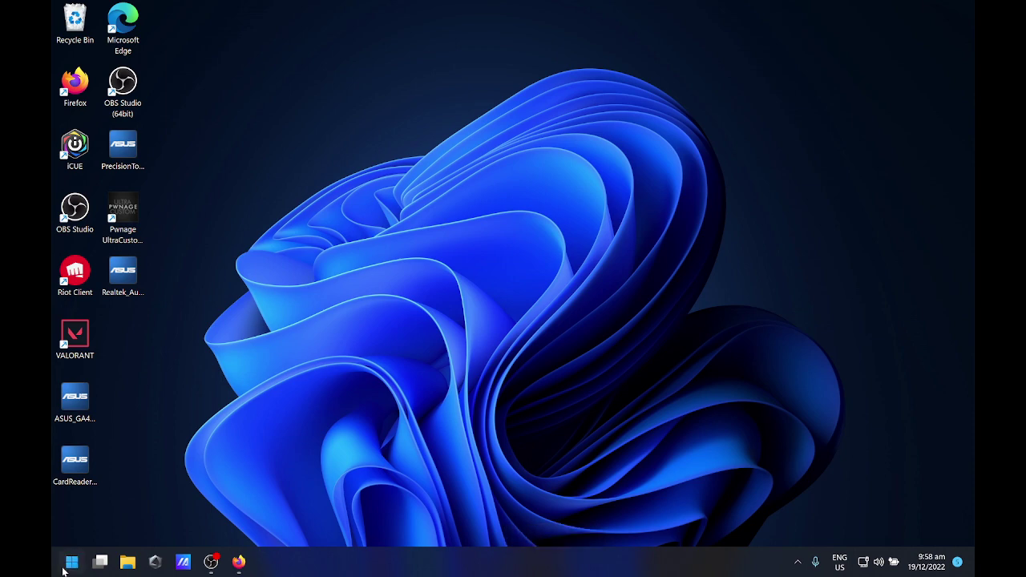
click(110, 410)
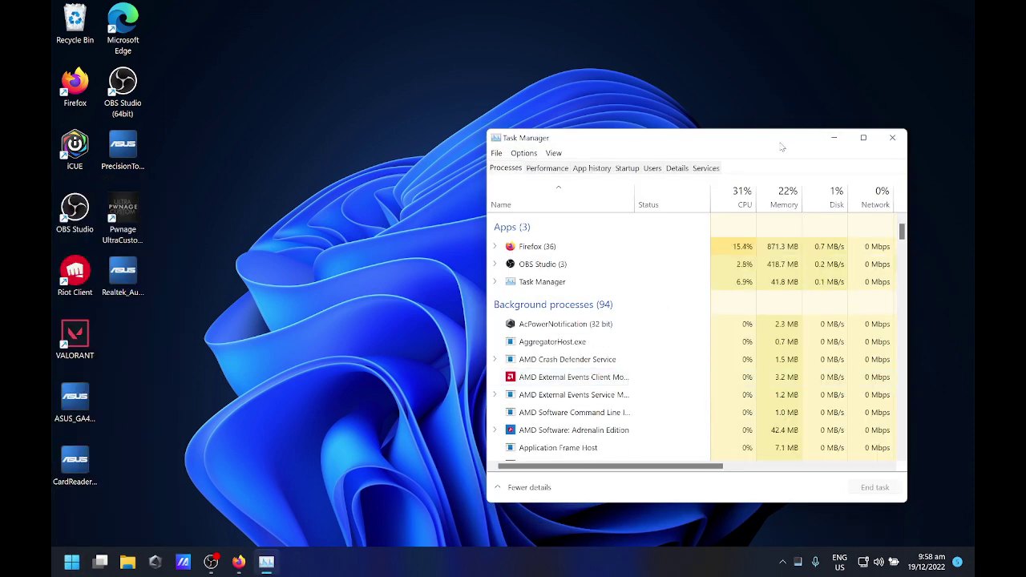
drag(675, 142, 557, 130)
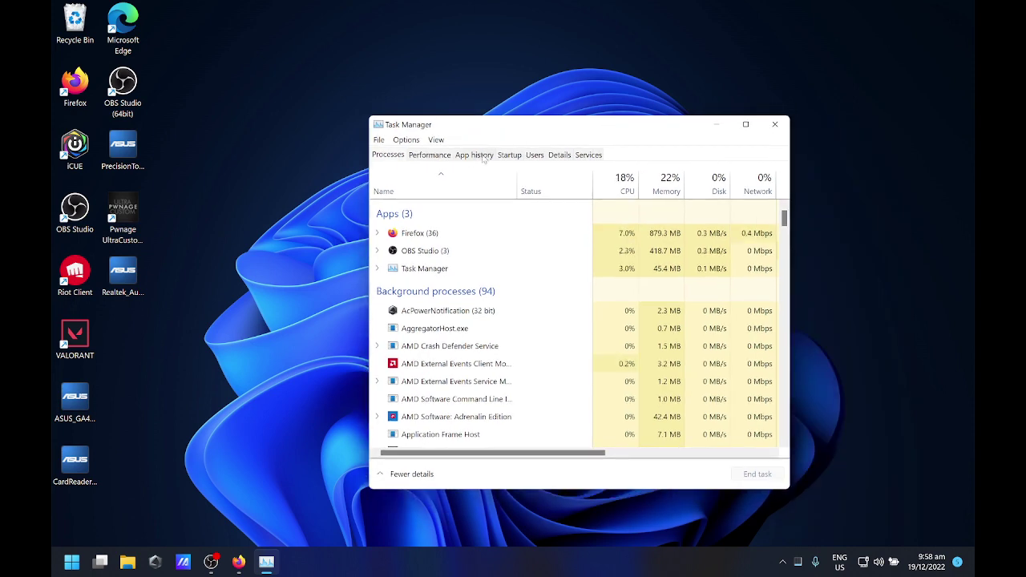
- Restart the Windows Explorer process from the list of running processes, and close Task Manager
click(433, 155)
scroll(475, 355, down, 1)
scroll(474, 355, down, 5)
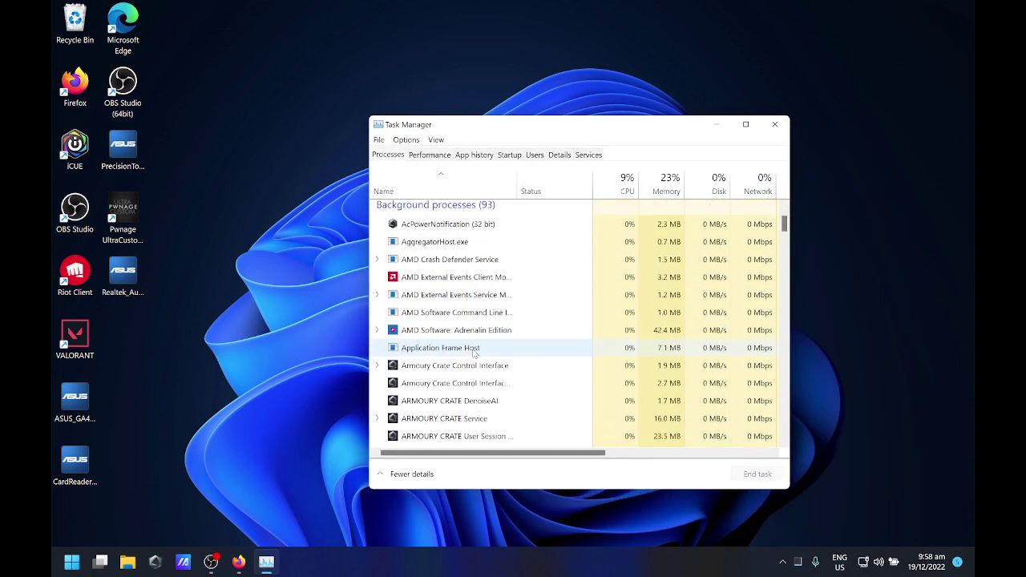
scroll(474, 355, down, 6)
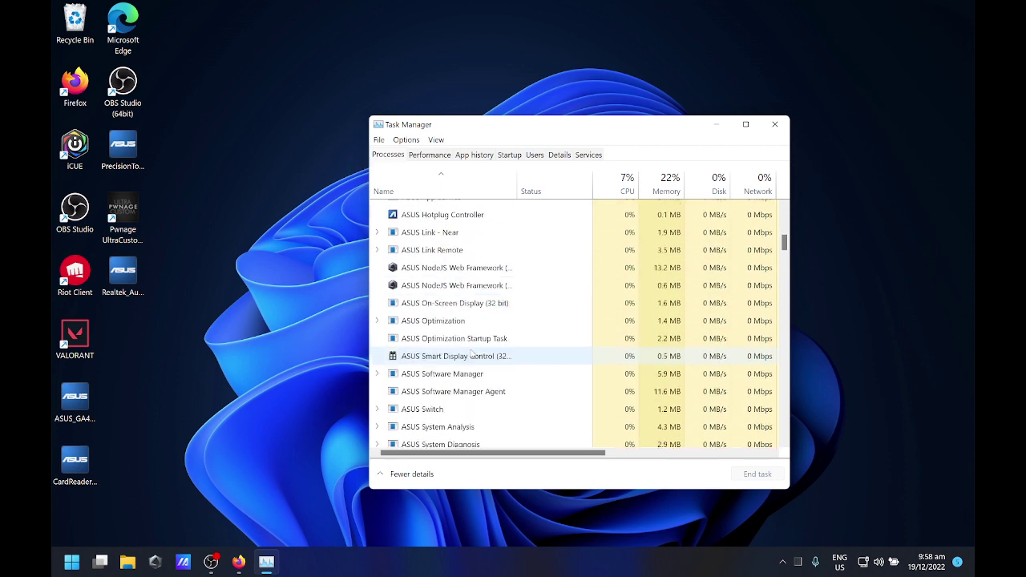
scroll(481, 340, down, 8)
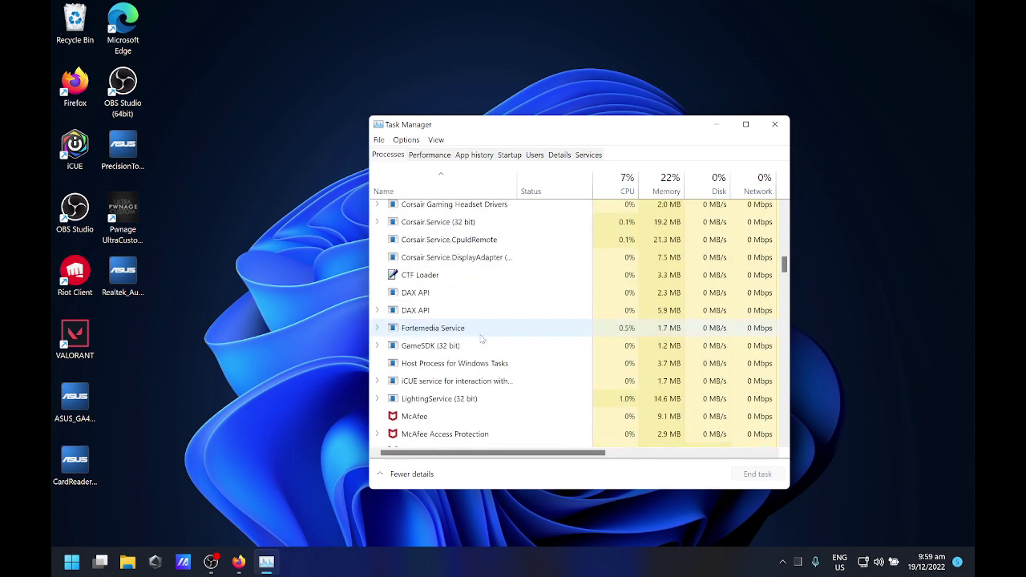
scroll(485, 337, down, 7)
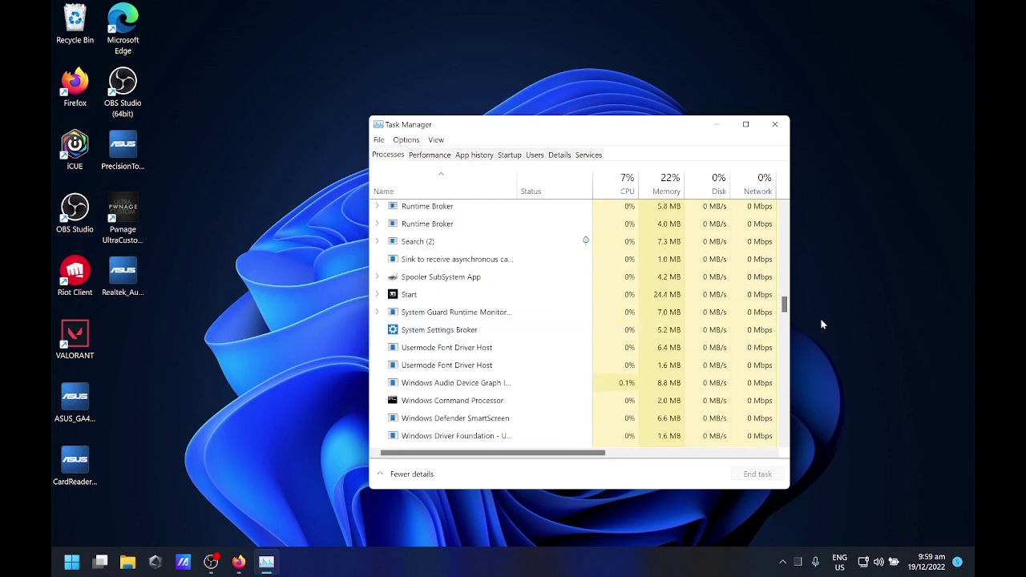
drag(784, 302, 777, 437)
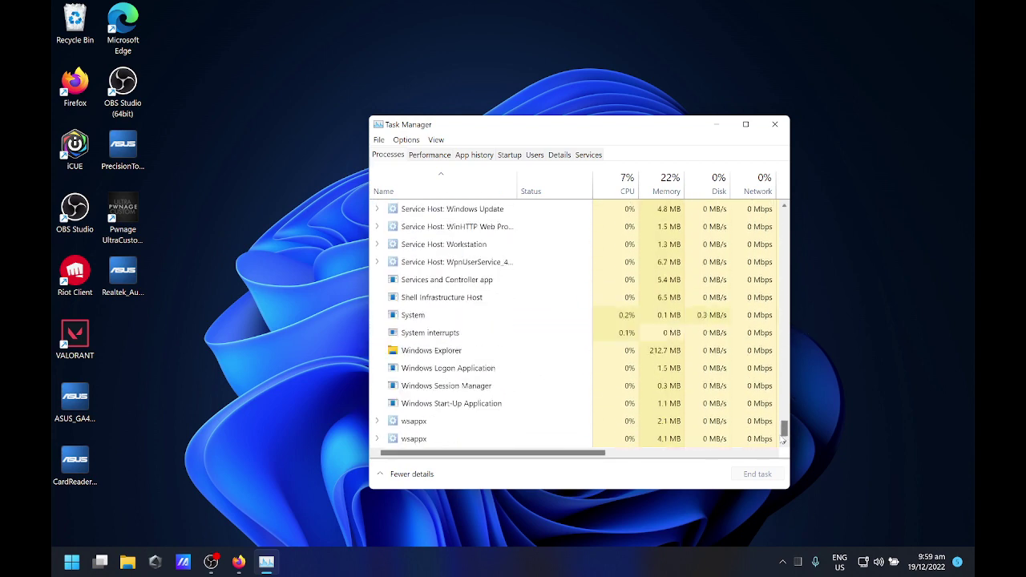
click(453, 350)
click(757, 475)
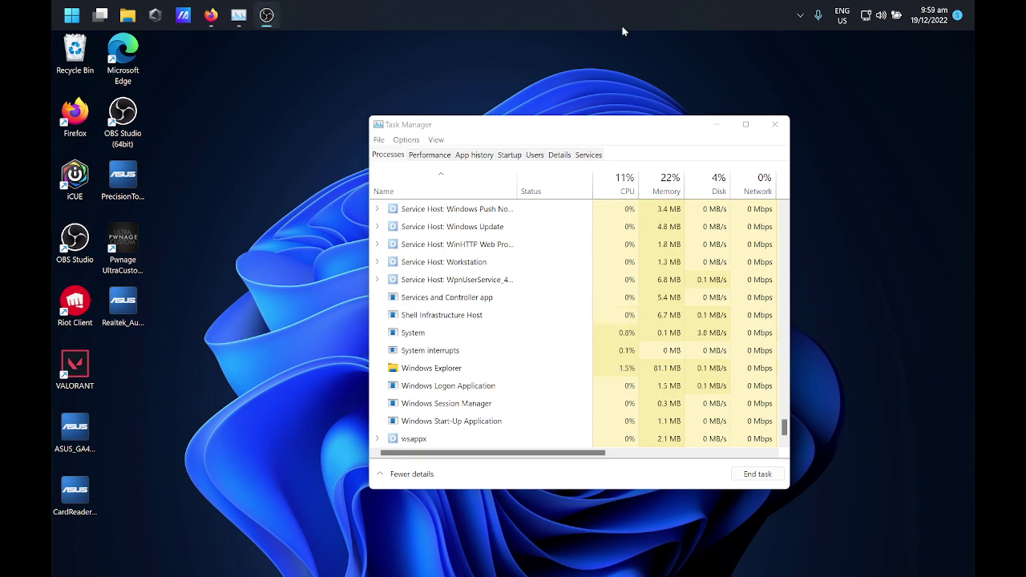
click(774, 124)
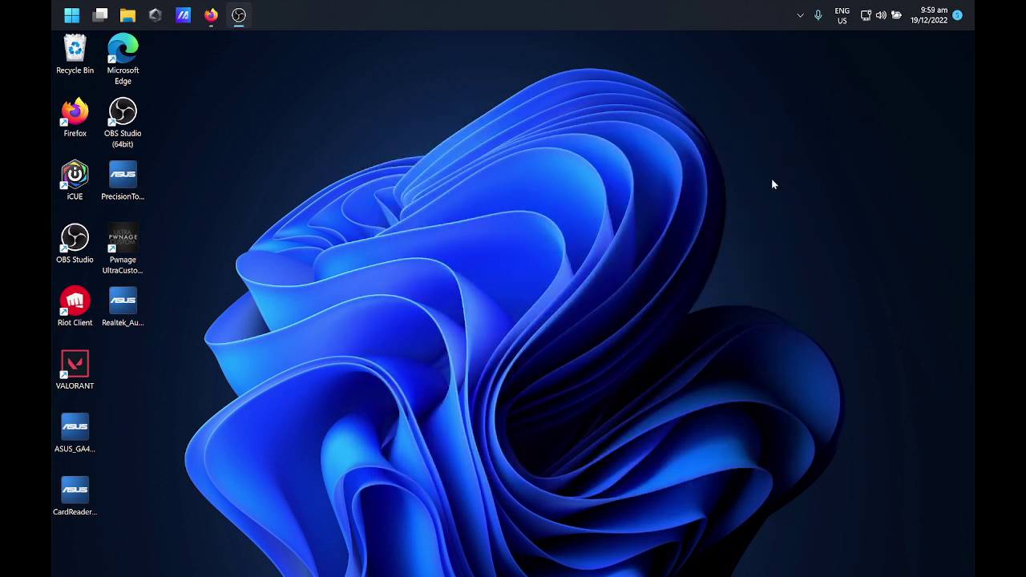